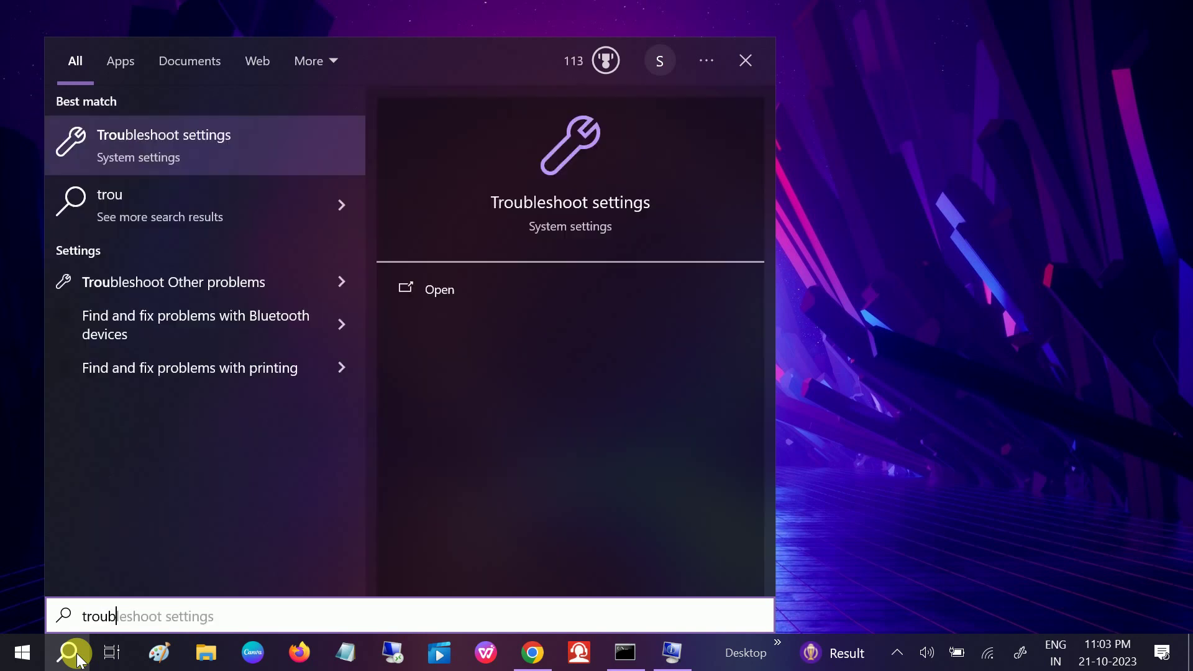
- Search Start for 'troubleshoot' and open the Troubleshoot settings page
type("sh")
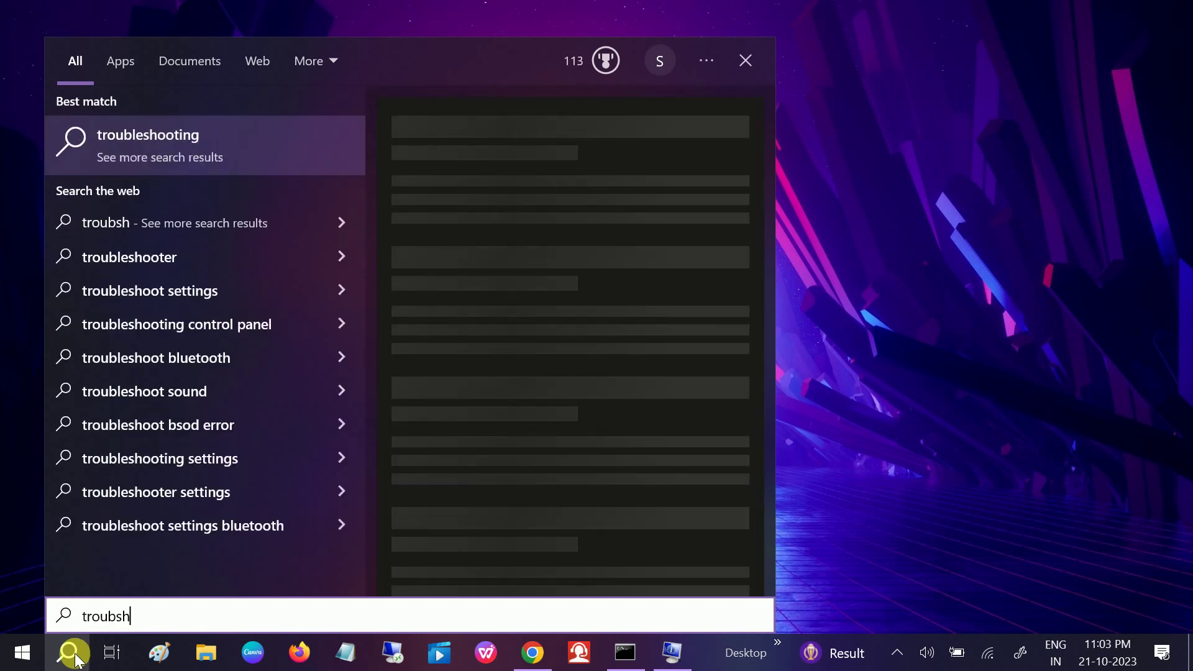
key("BackSpace")
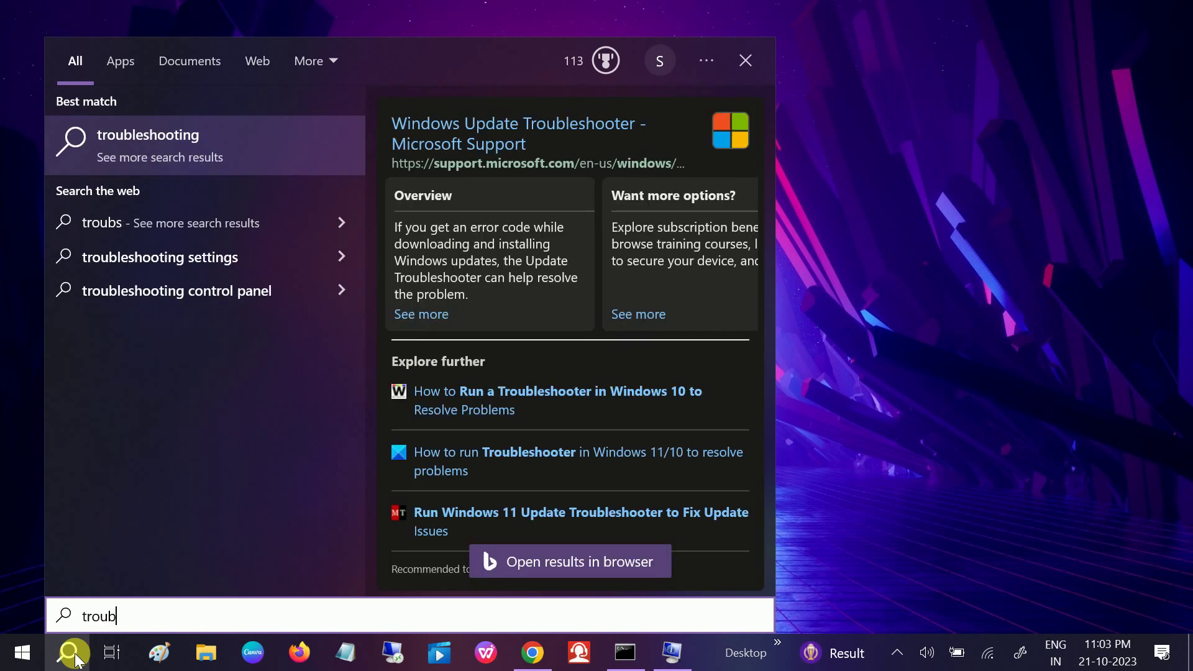
type("le")
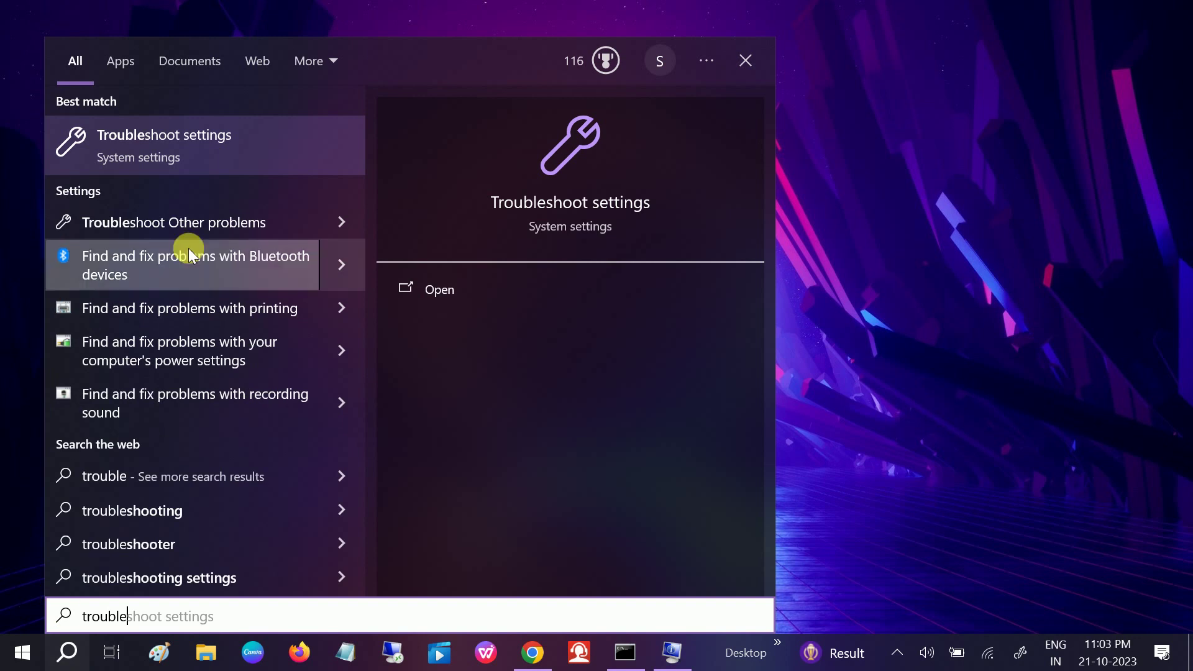
left_click(211, 151)
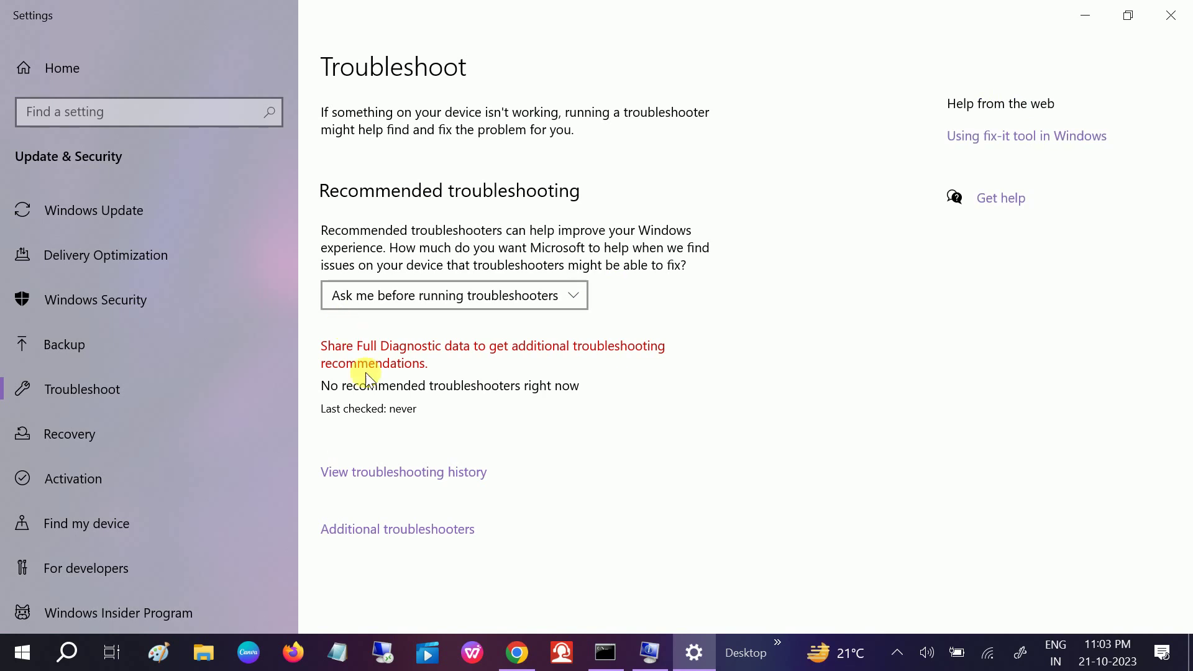
- Open Additional troubleshooters and scroll down to the Power entry
left_click(358, 534)
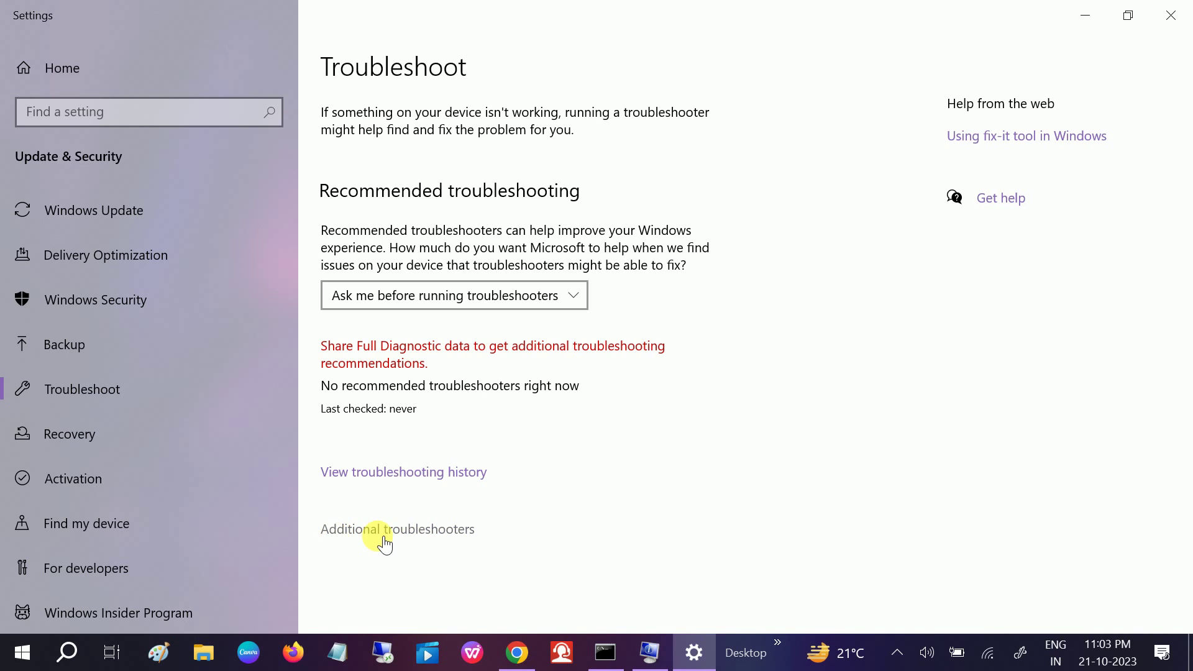
left_click(375, 538)
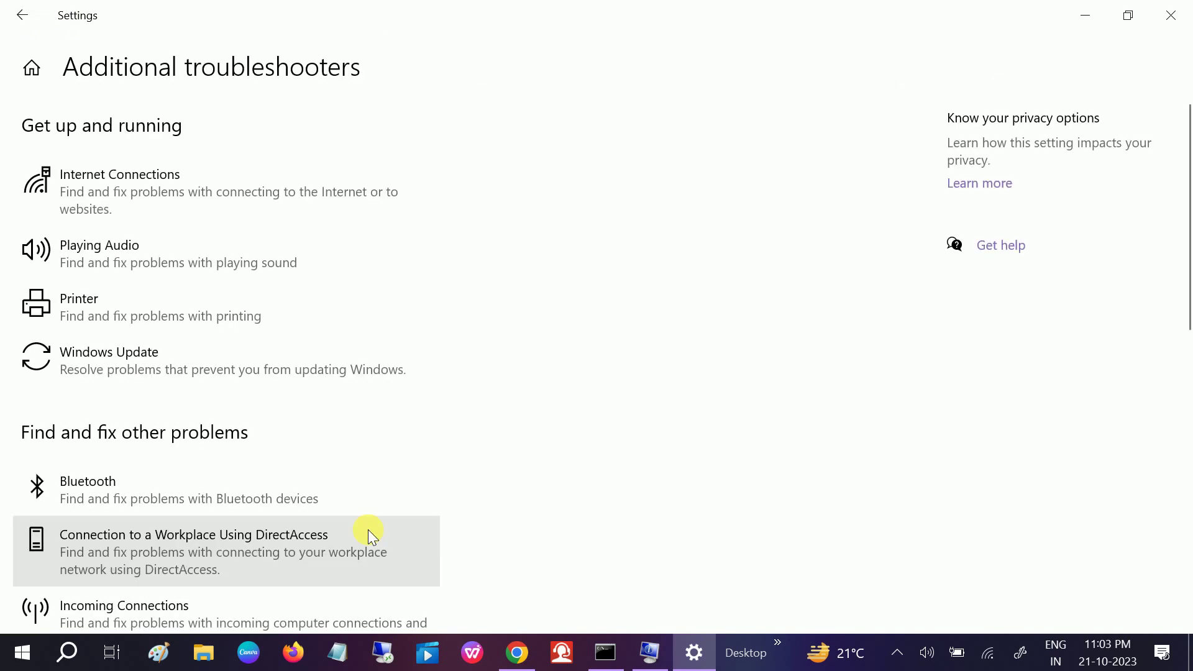
scroll(307, 412, "down", 1)
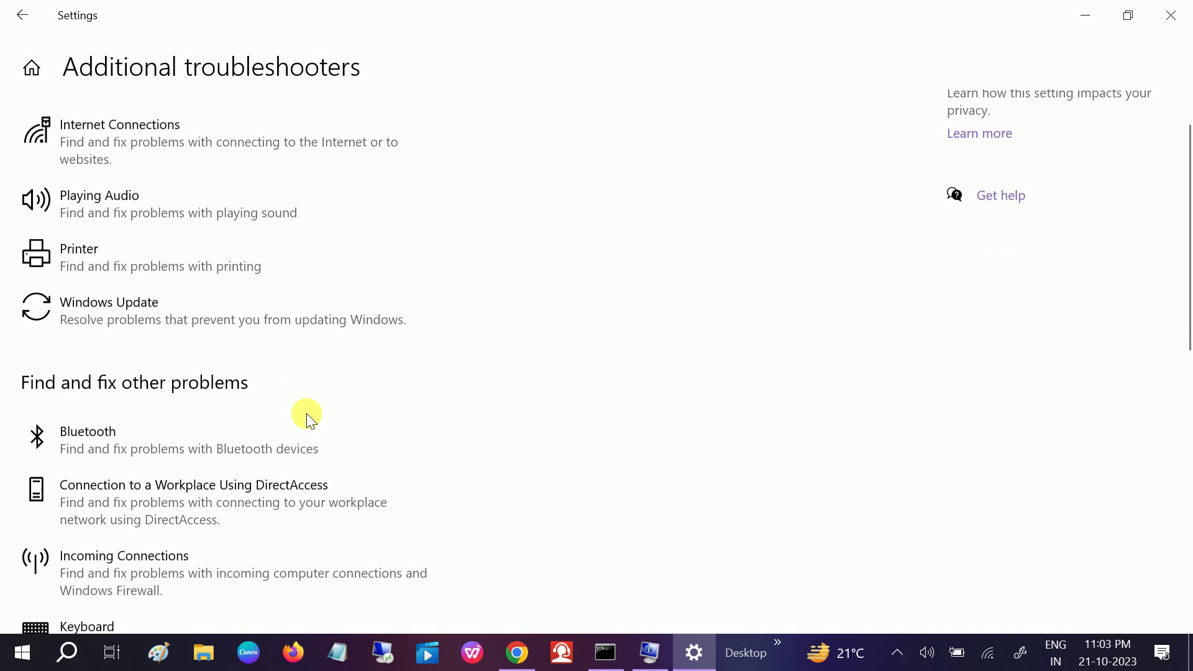
scroll(307, 412, "down", 2)
scroll(307, 410, "down", 1)
scroll(307, 410, "down", 1)
scroll(307, 410, "down", 1)
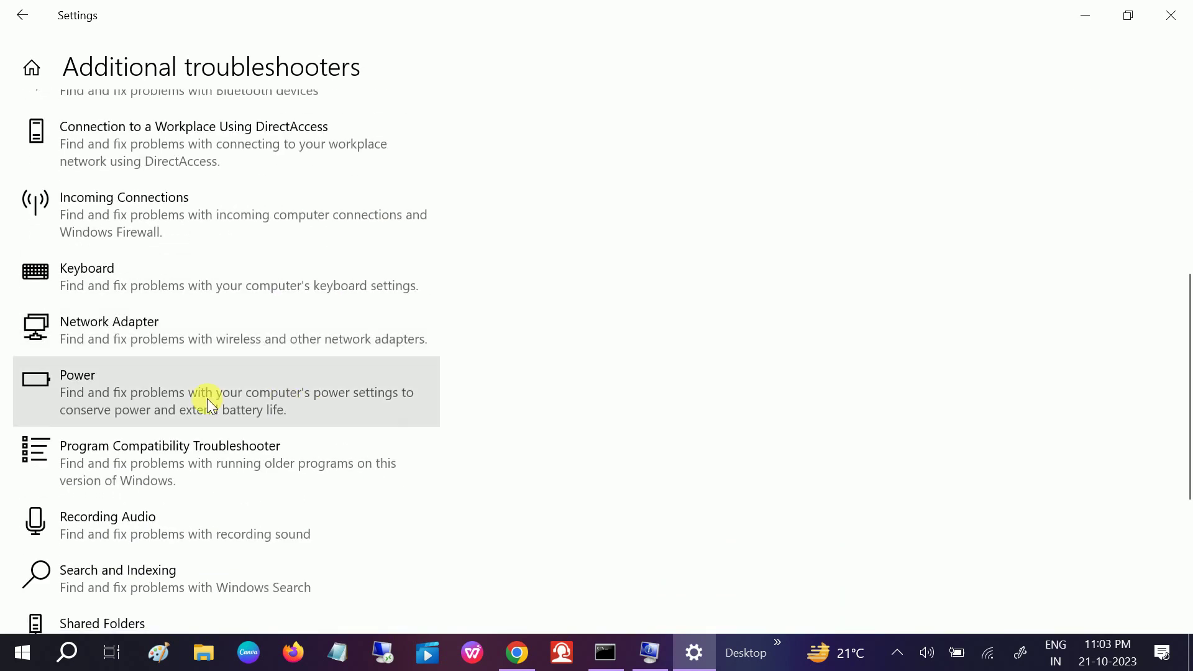
- Run the Power troubleshooter to fix the too-long display and sleep timeouts
left_click(163, 404)
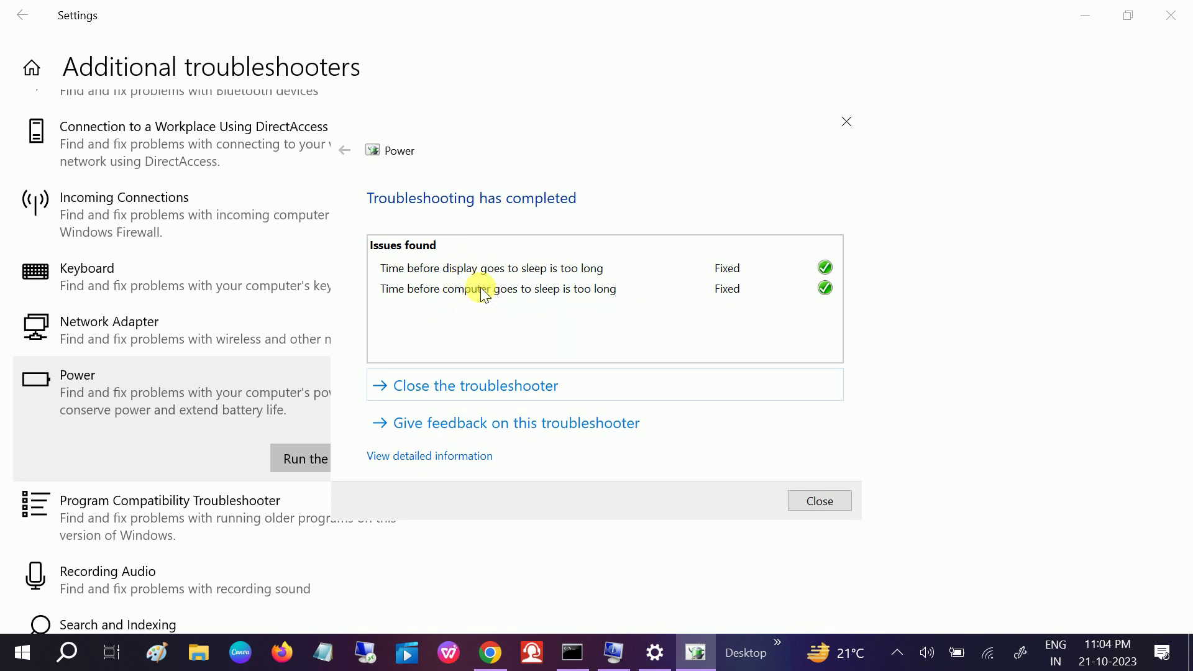
left_click(818, 505)
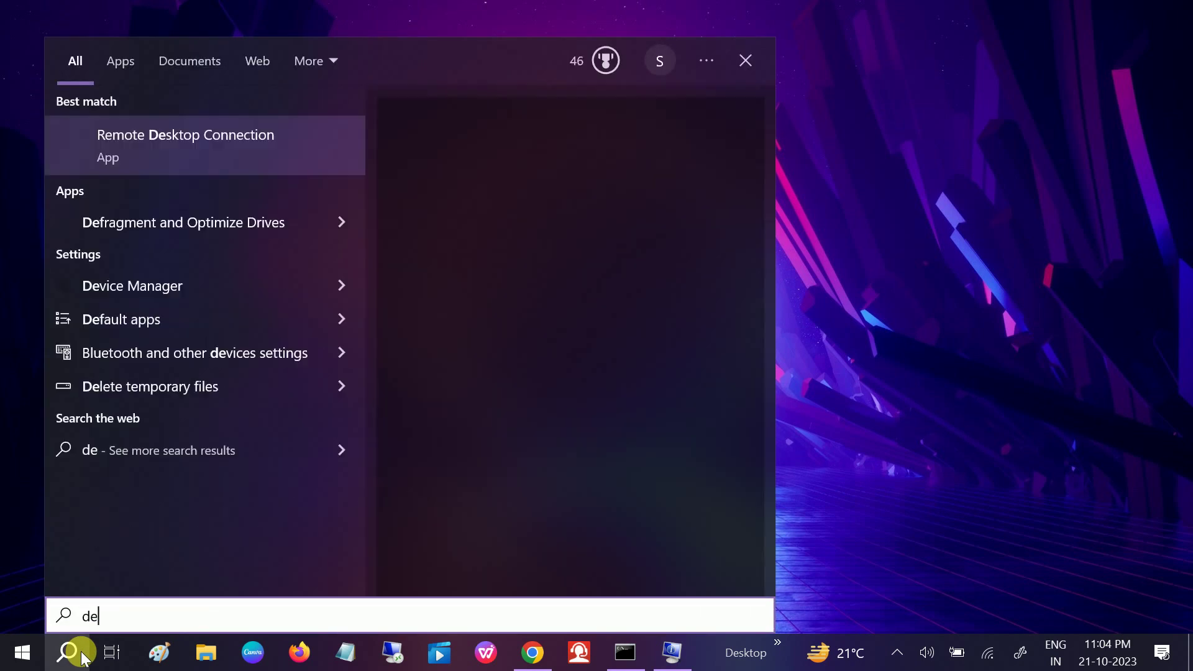
- Open Device Manager from a 'devi' search and move its window toward the centre
type("vi")
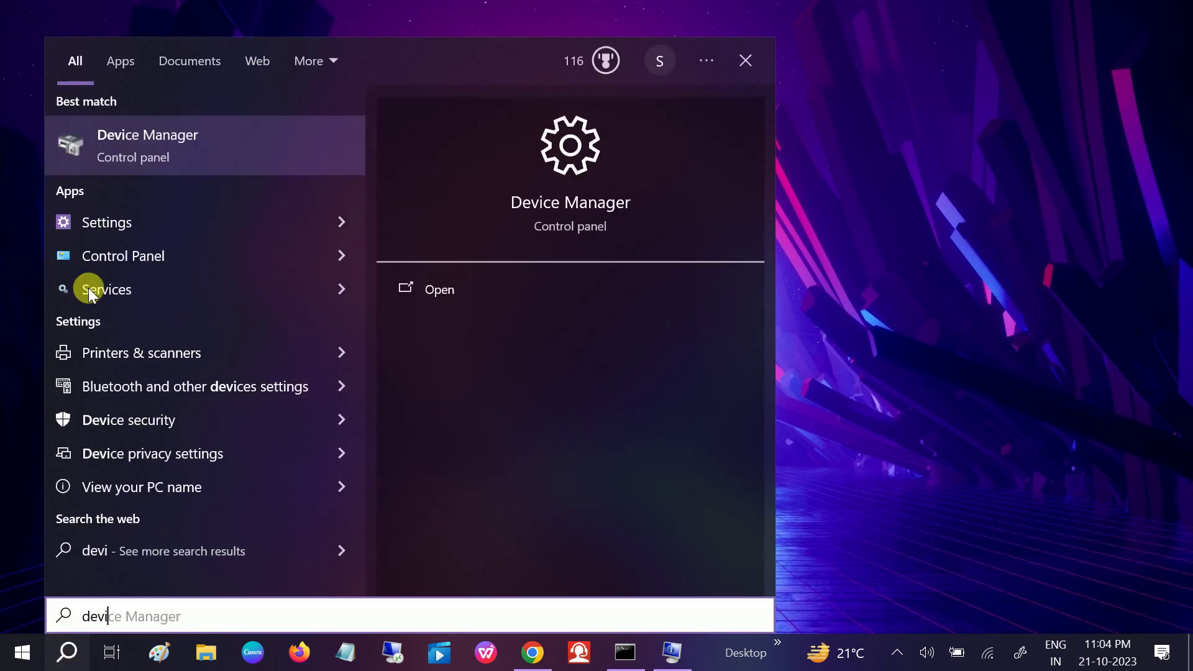
left_click(154, 143)
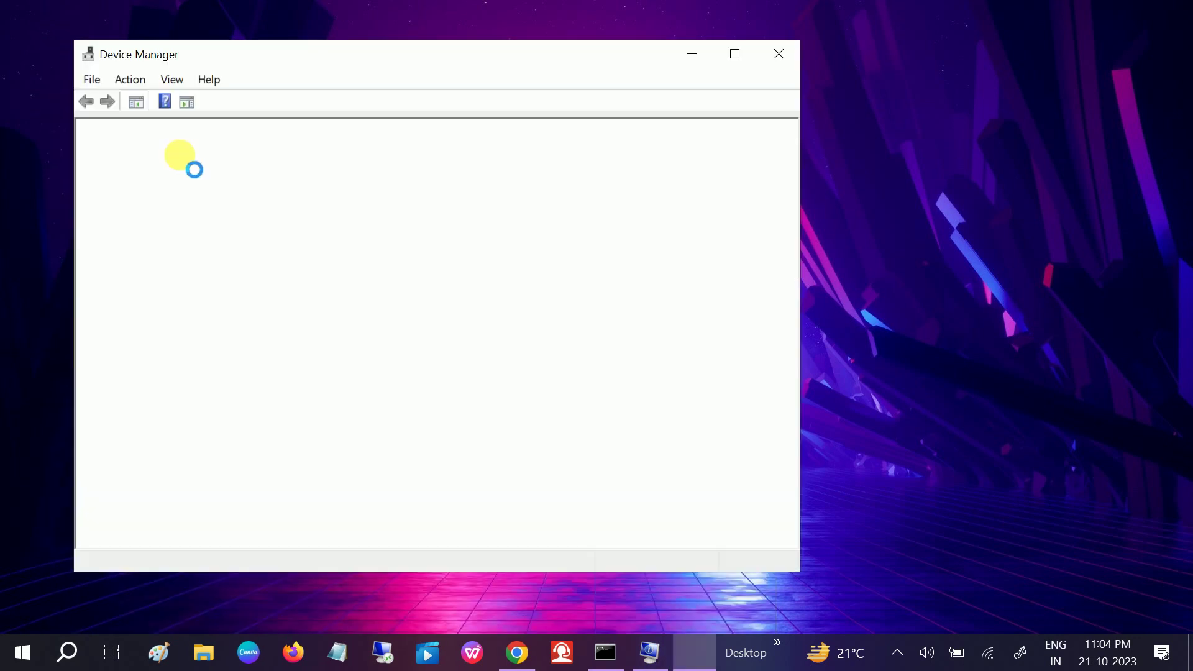
left_click_drag(367, 58, 489, 79)
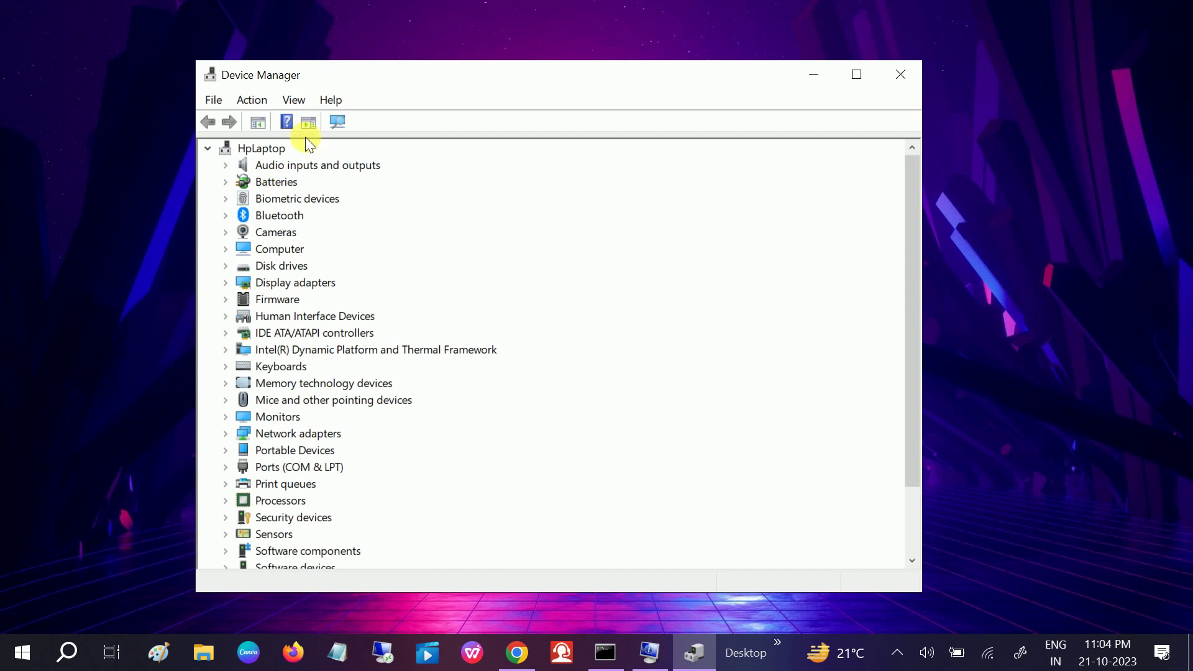
- Show hidden devices, expand Batteries and select the Microsoft AC Adapter
left_click(300, 102)
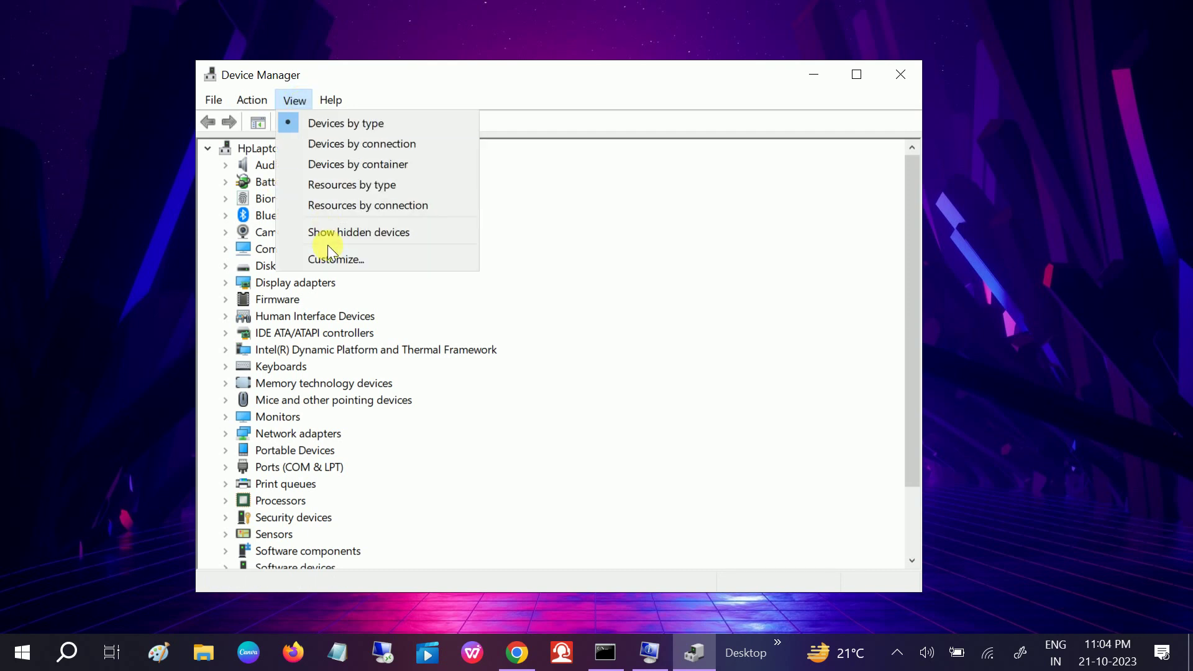
left_click(359, 233)
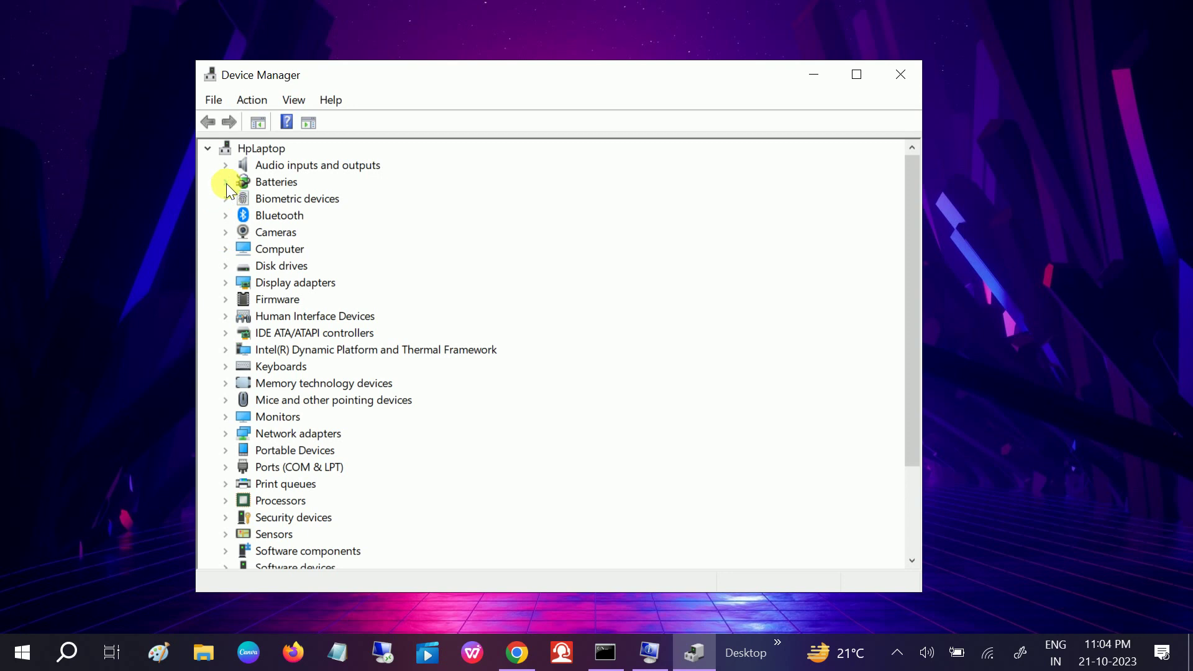
left_click(226, 182)
left_click(303, 199)
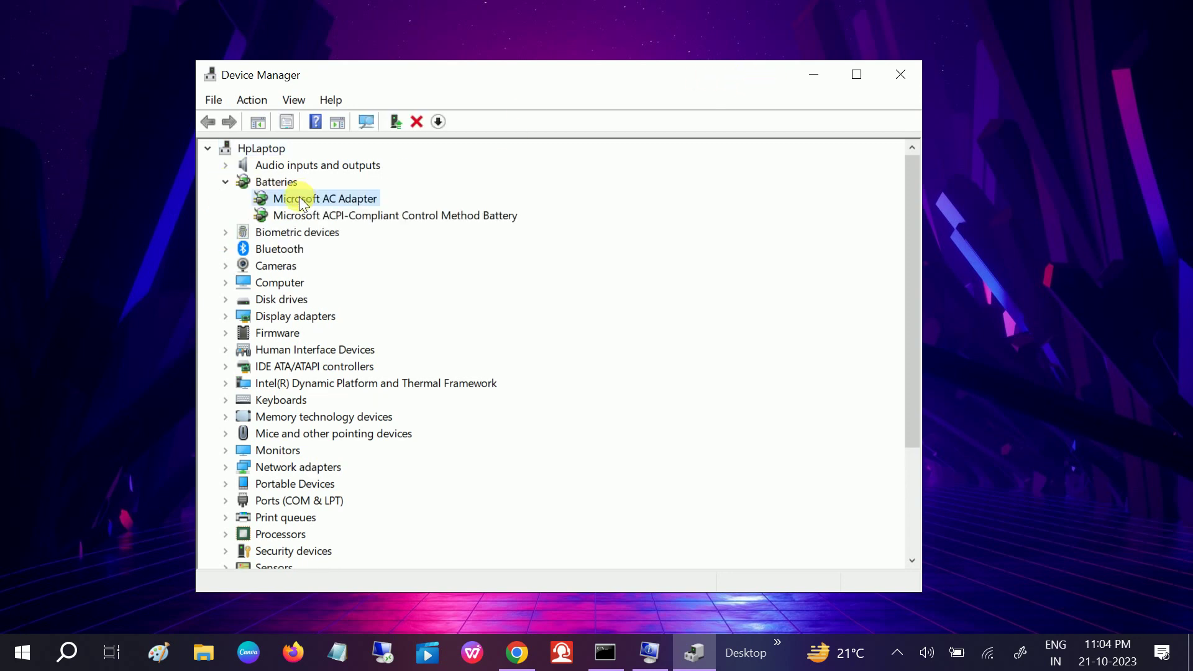
- Search automatically for a Microsoft AC Adapter driver update; the best driver is already installed
right_click(298, 202)
left_click(339, 214)
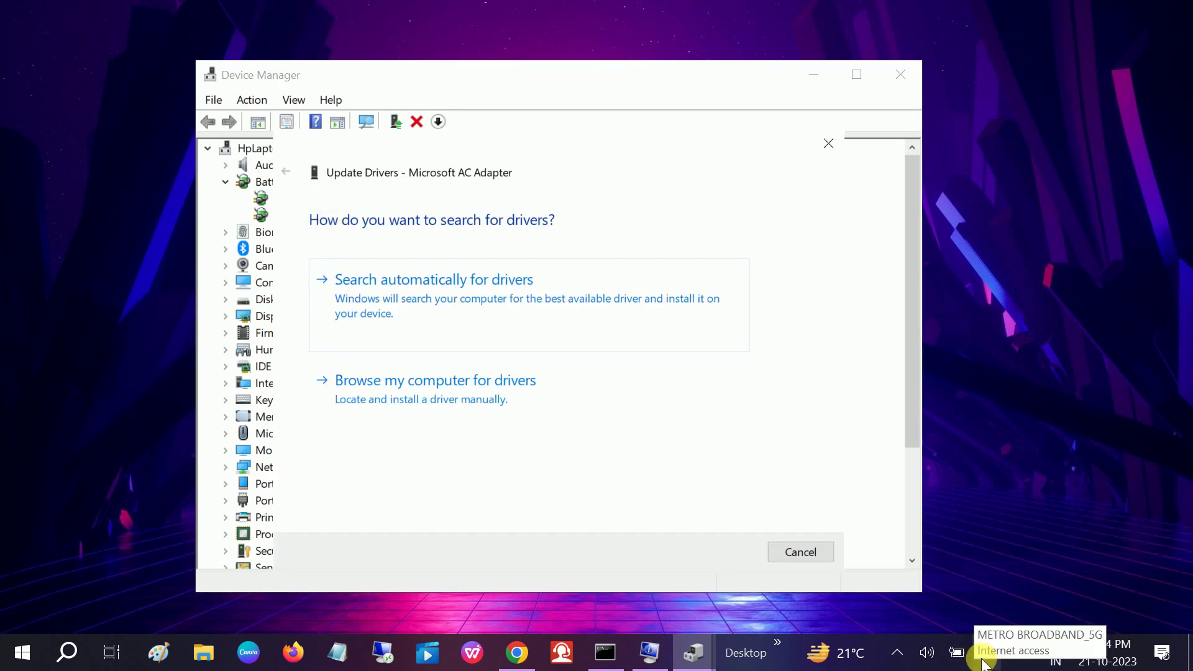
left_click(401, 302)
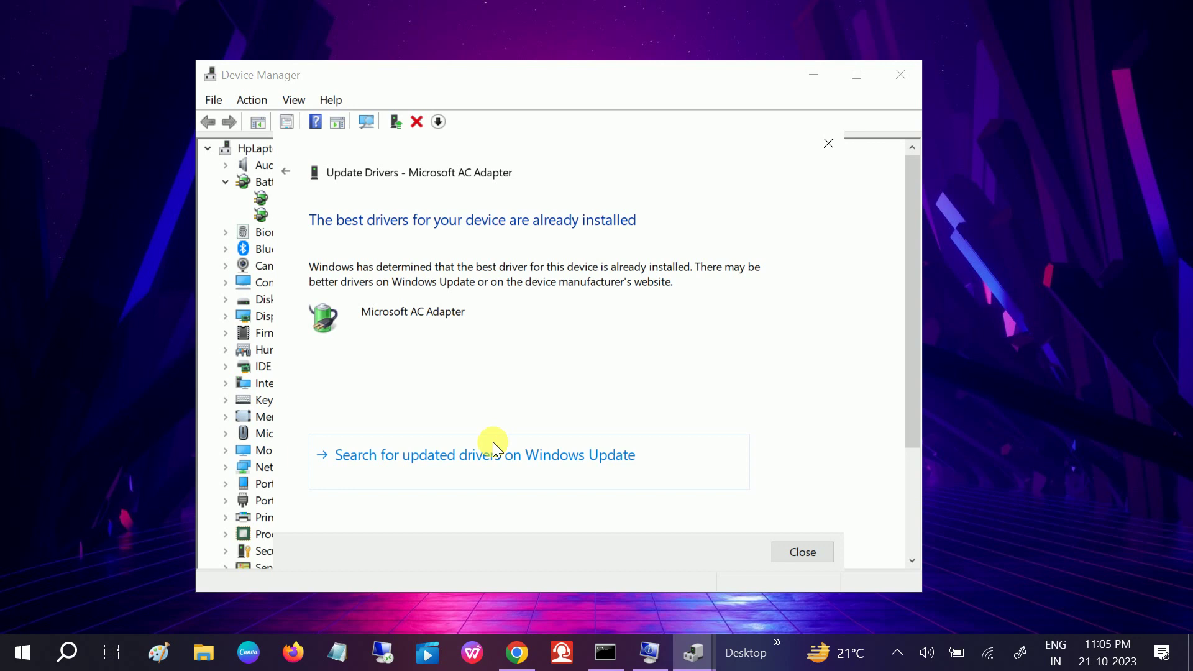
left_click(799, 549)
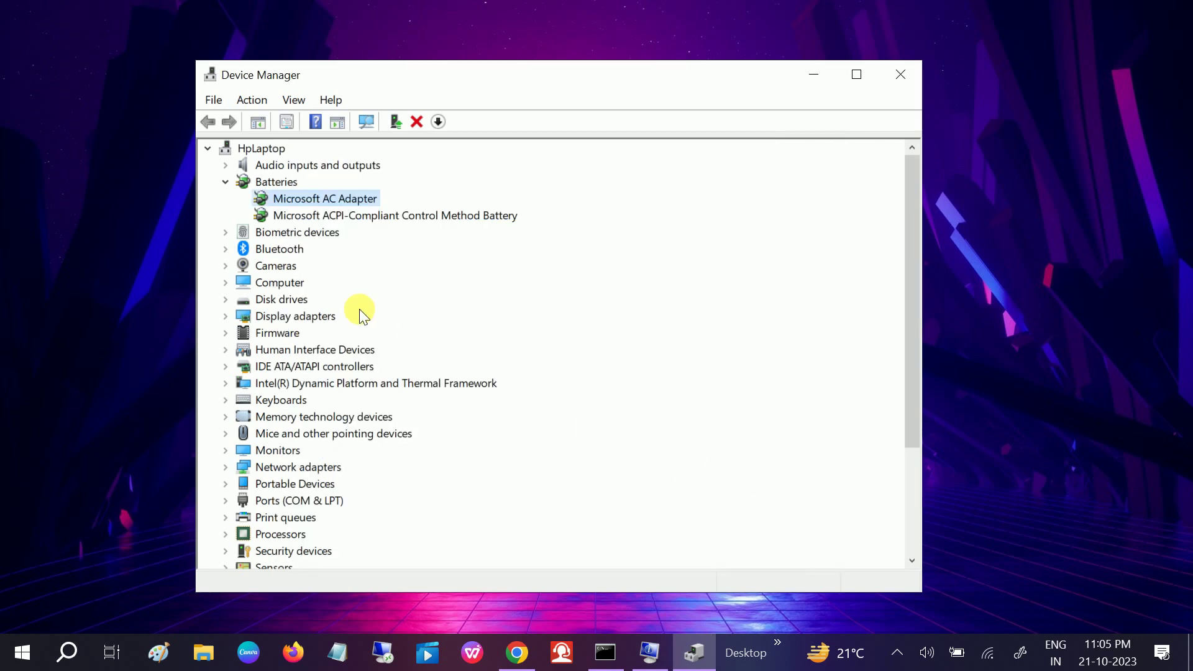
- Search automatically for an ACPI-Compliant Control Method Battery driver update; it is already current
left_click(311, 215)
right_click(311, 215)
left_click(334, 223)
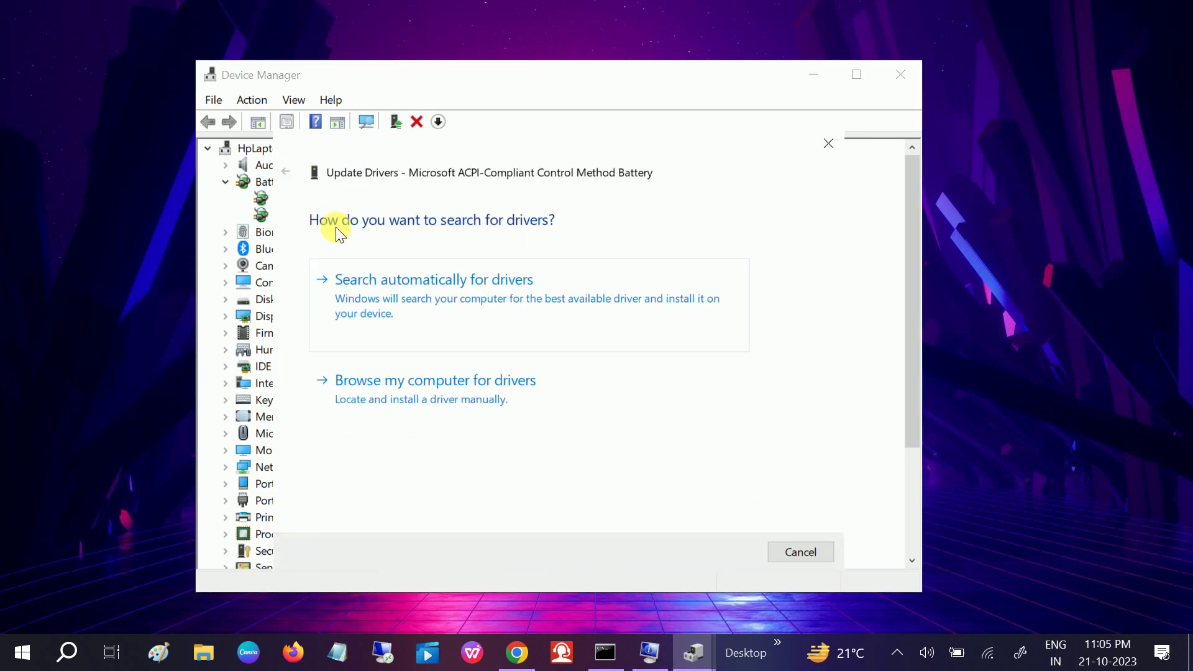
left_click(449, 311)
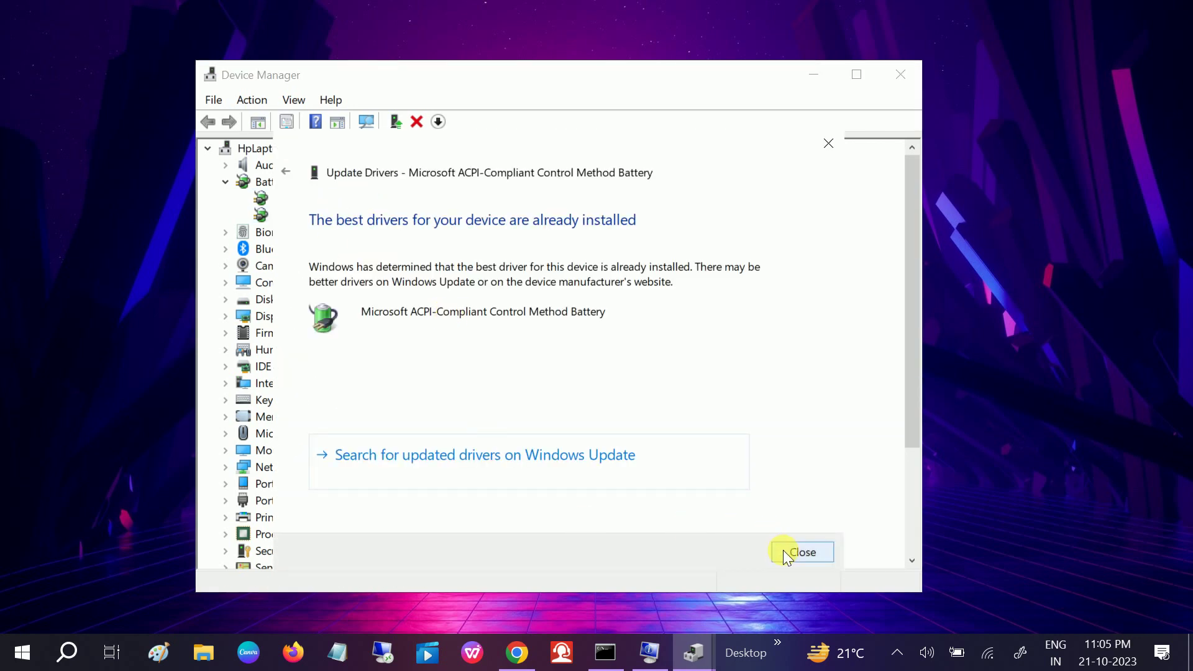
left_click(825, 558)
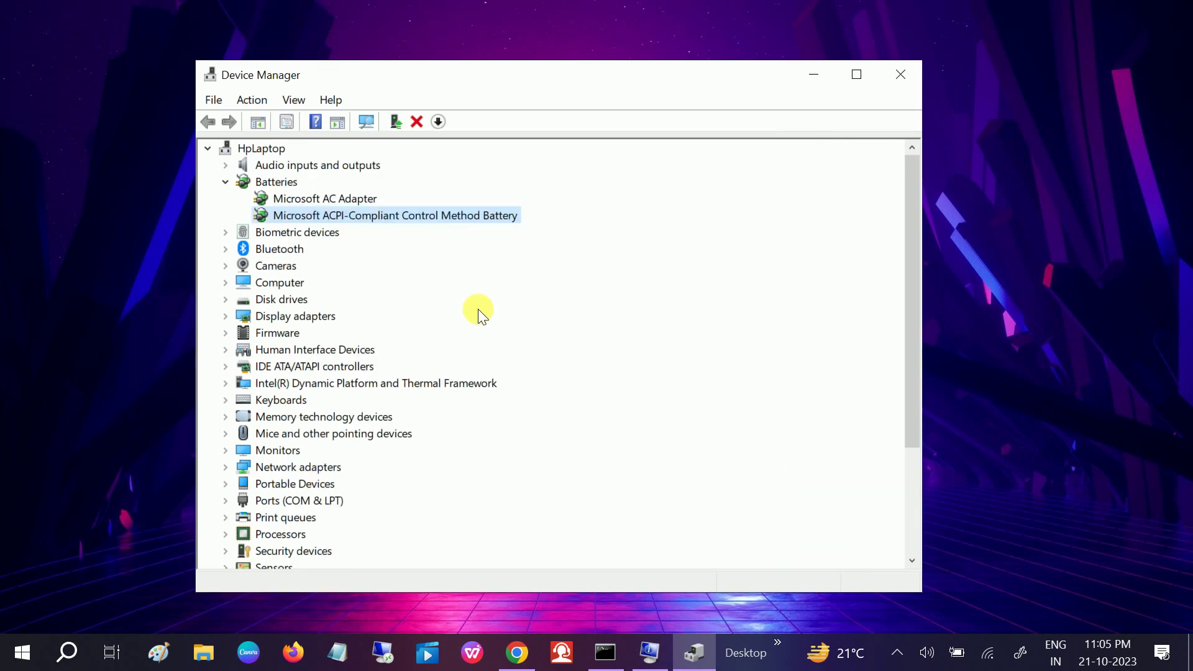
left_click(324, 198)
right_click(324, 199)
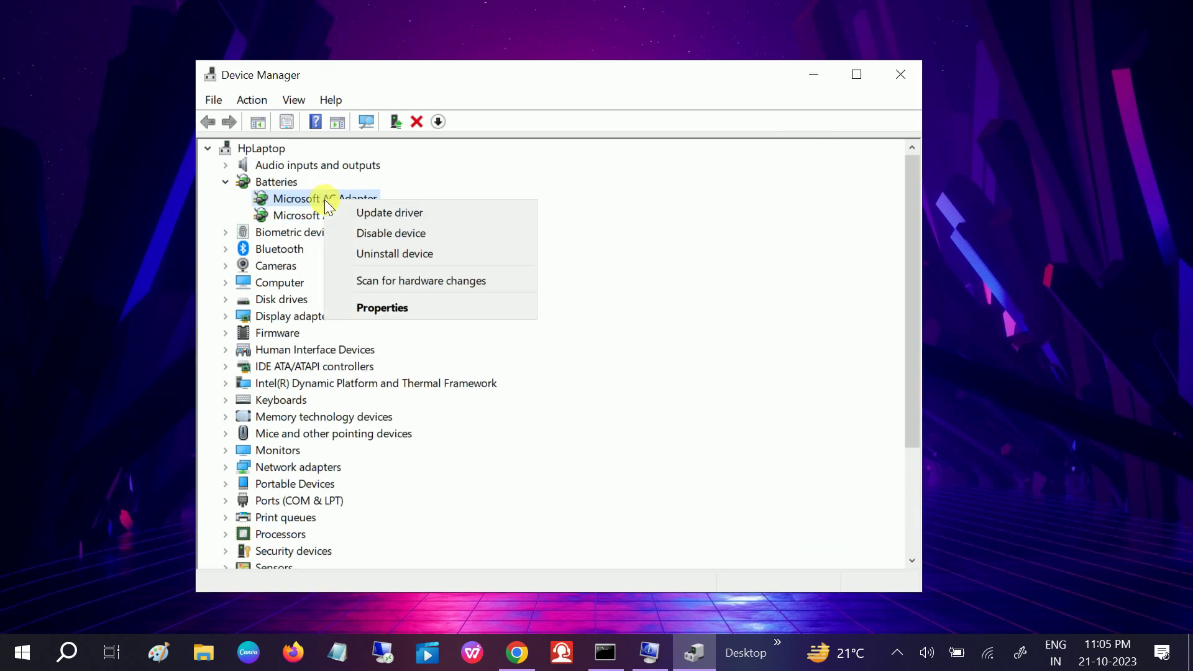
- Reinstall the Microsoft AC Adapter driver from the compatible drivers on this computer
left_click(353, 213)
left_click(395, 406)
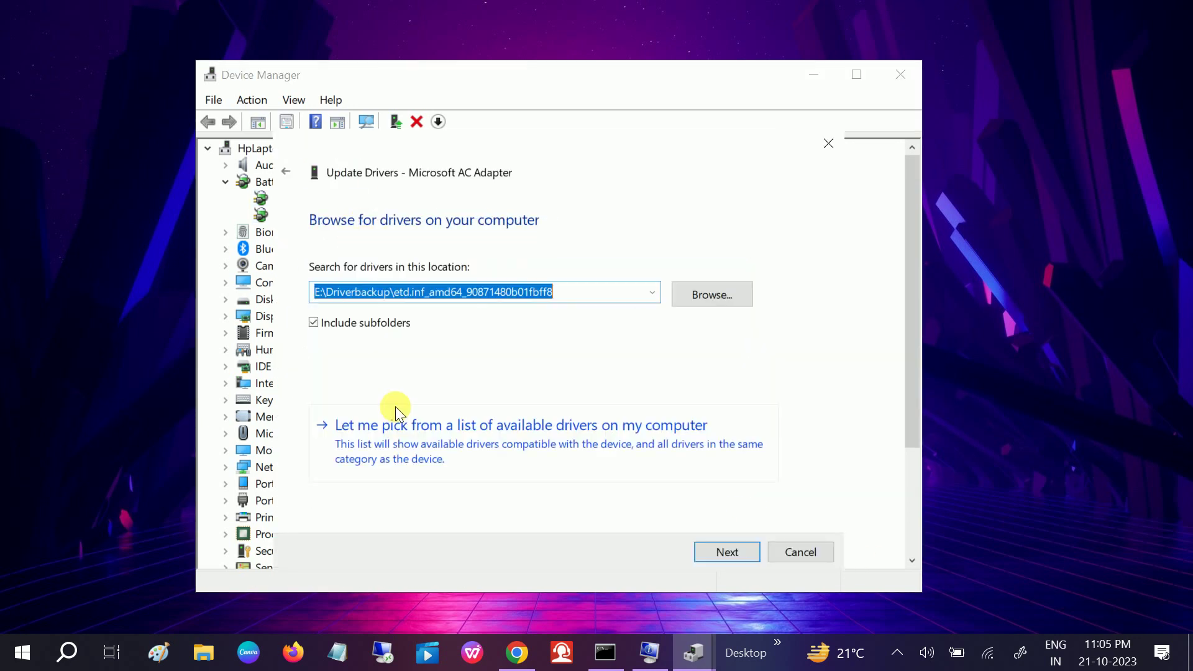
left_click(503, 442)
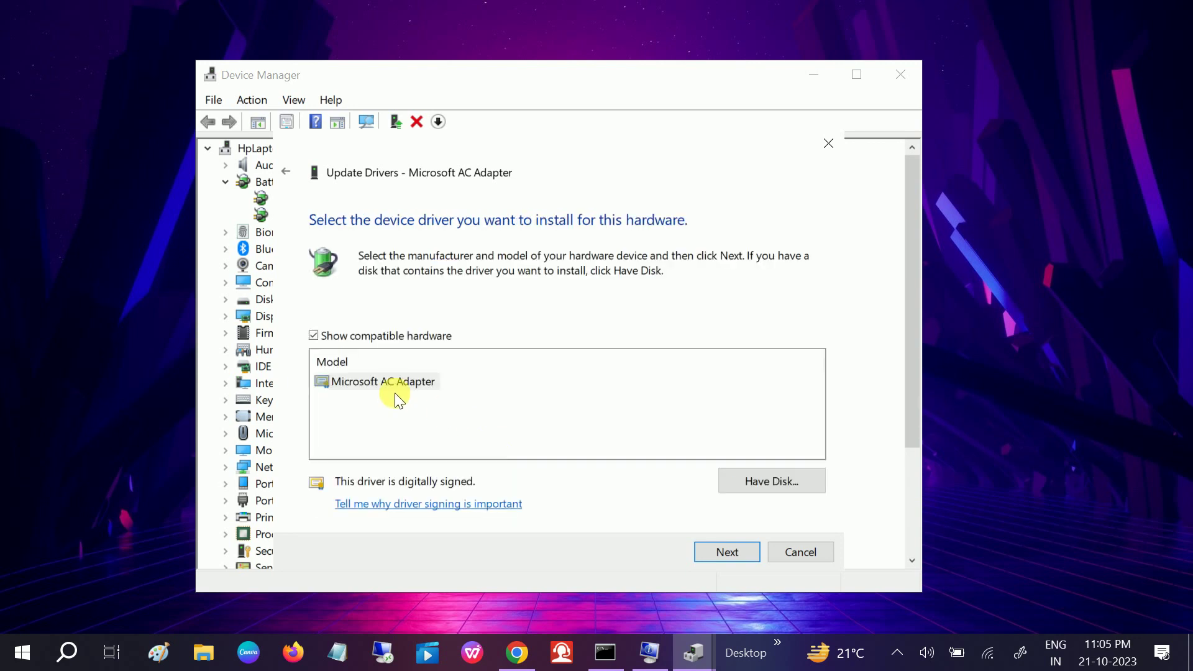
left_click(391, 392)
left_click(723, 554)
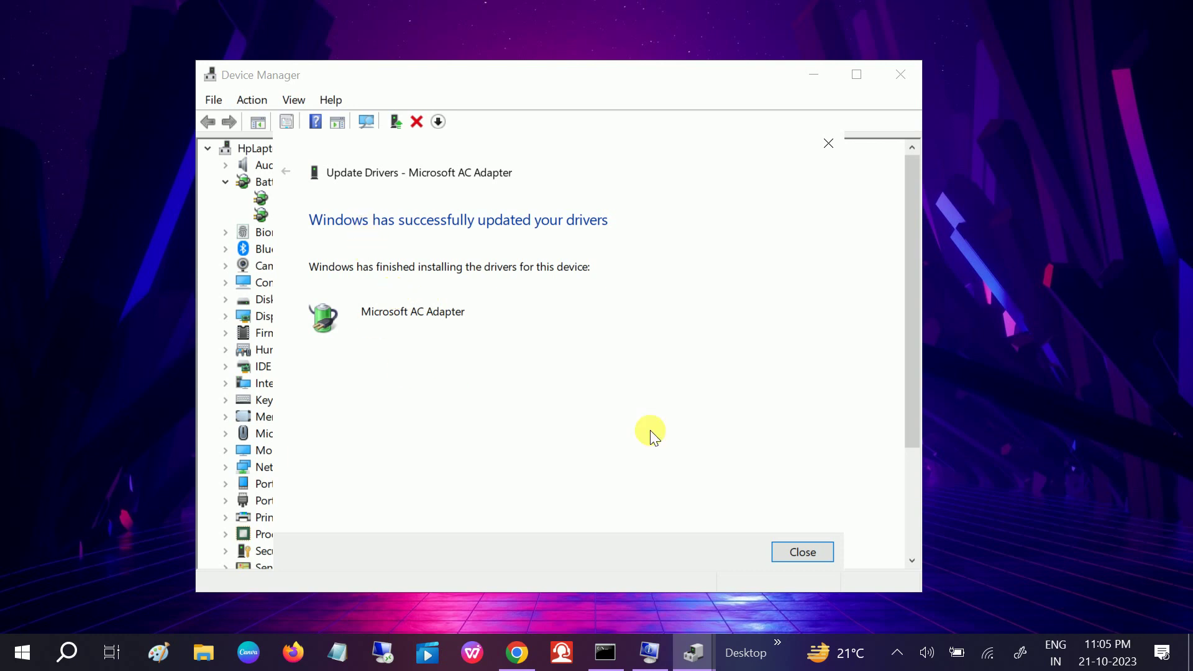
left_click(809, 551)
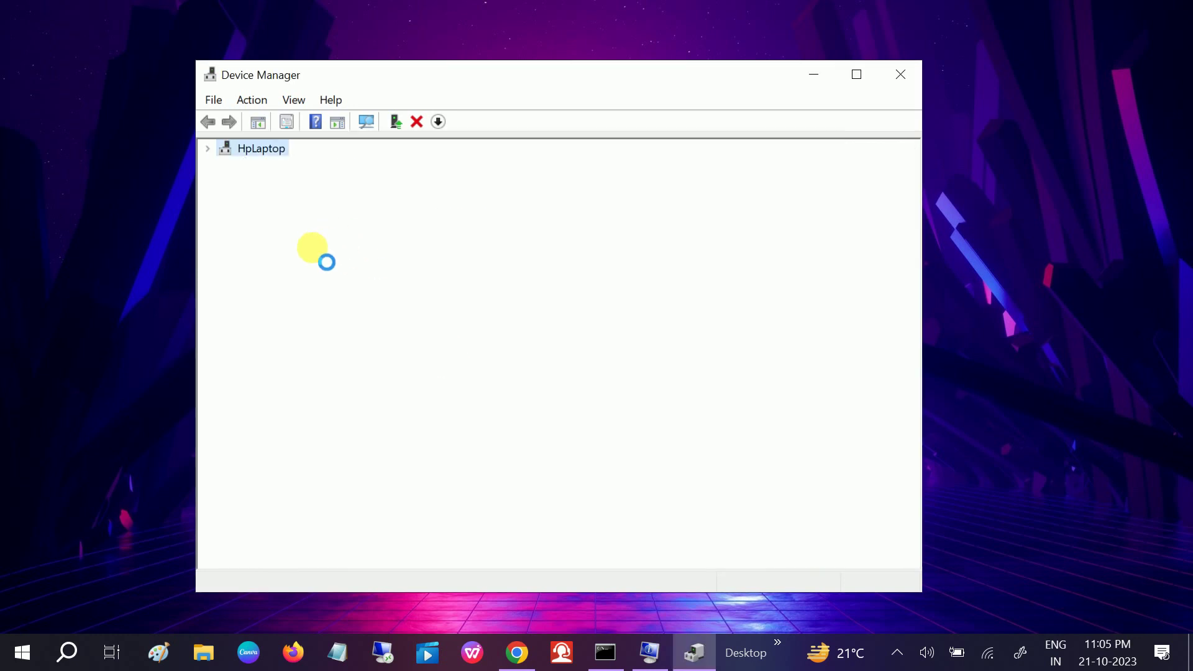
- Reinstall the Microsoft ACPI-Compliant Control Method Battery driver from the local compatible list
left_click(294, 215)
right_click(294, 215)
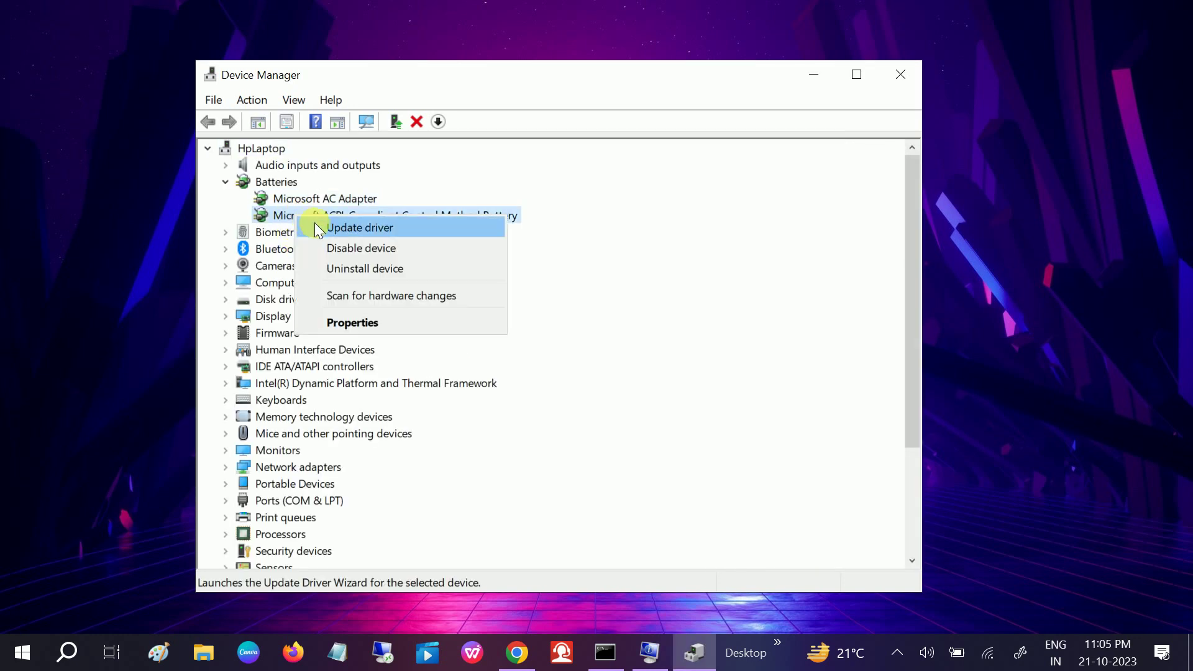
left_click(314, 225)
left_click(389, 384)
left_click(415, 425)
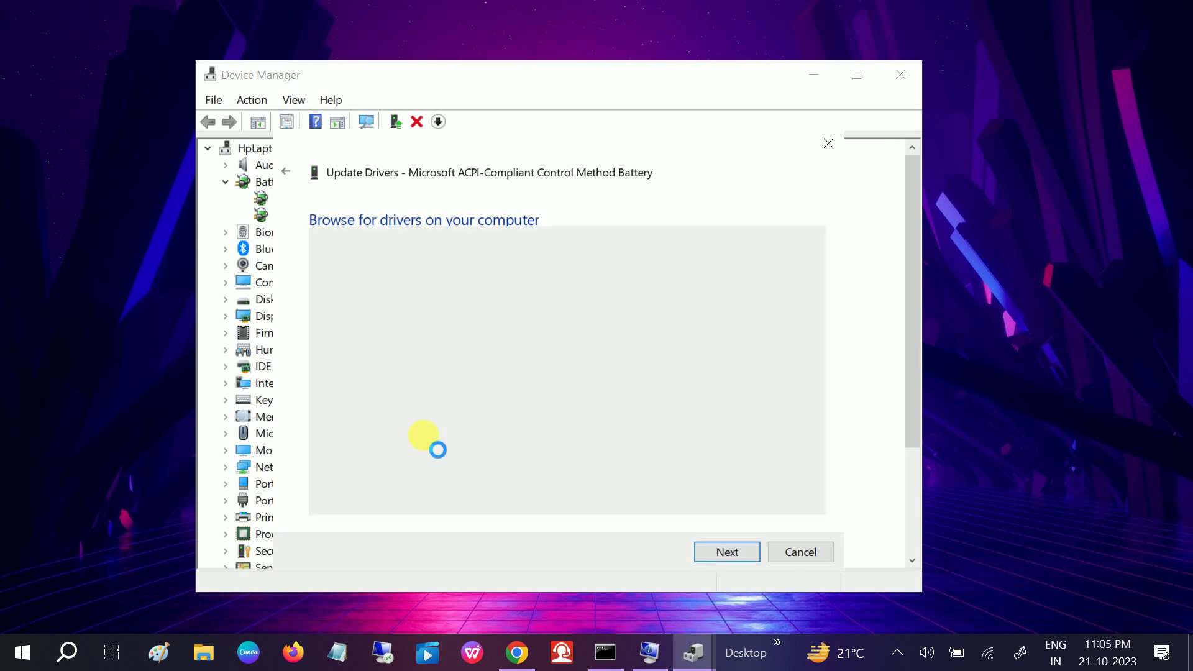
left_click(403, 382)
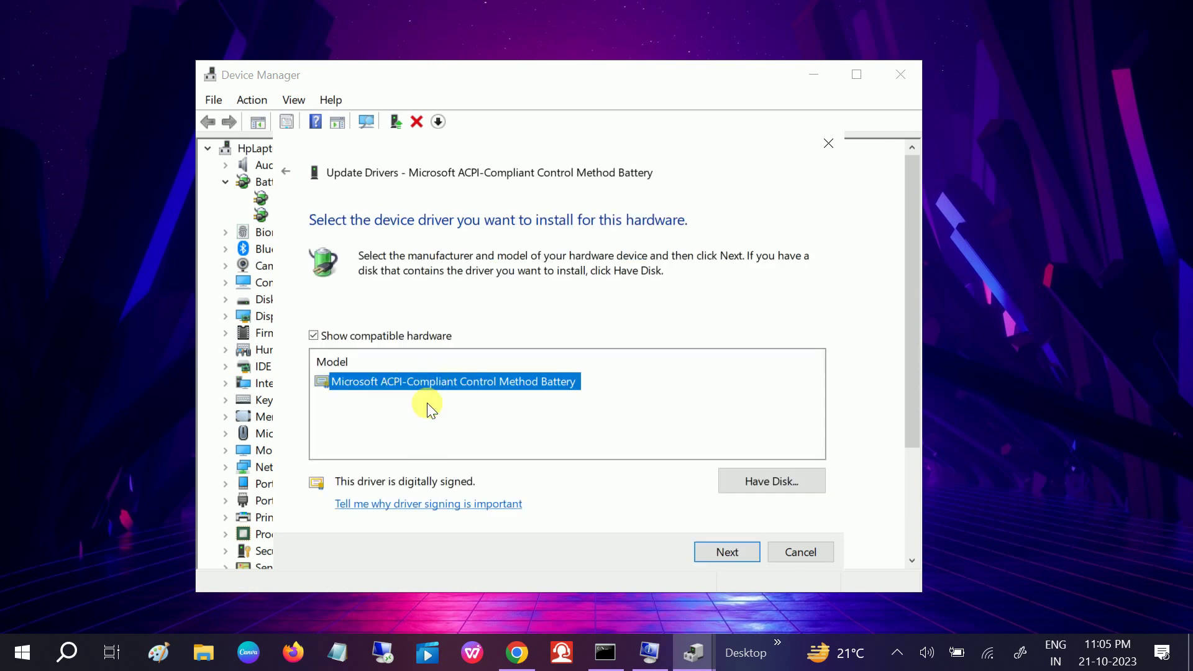
left_click(710, 545)
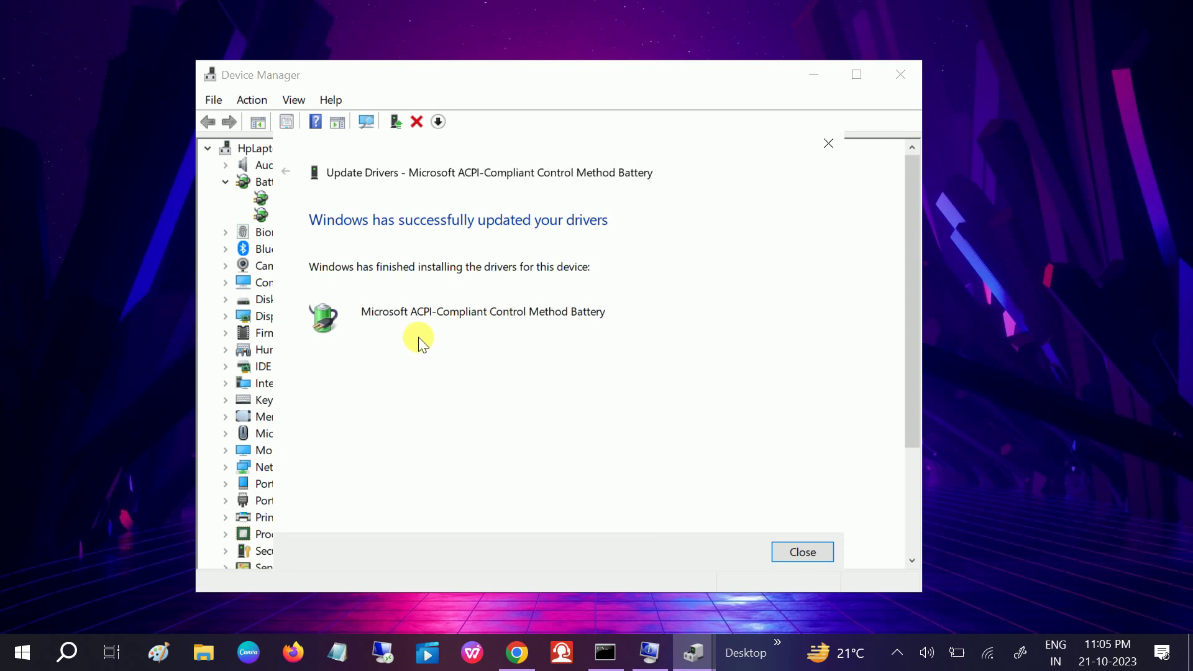
left_click(804, 552)
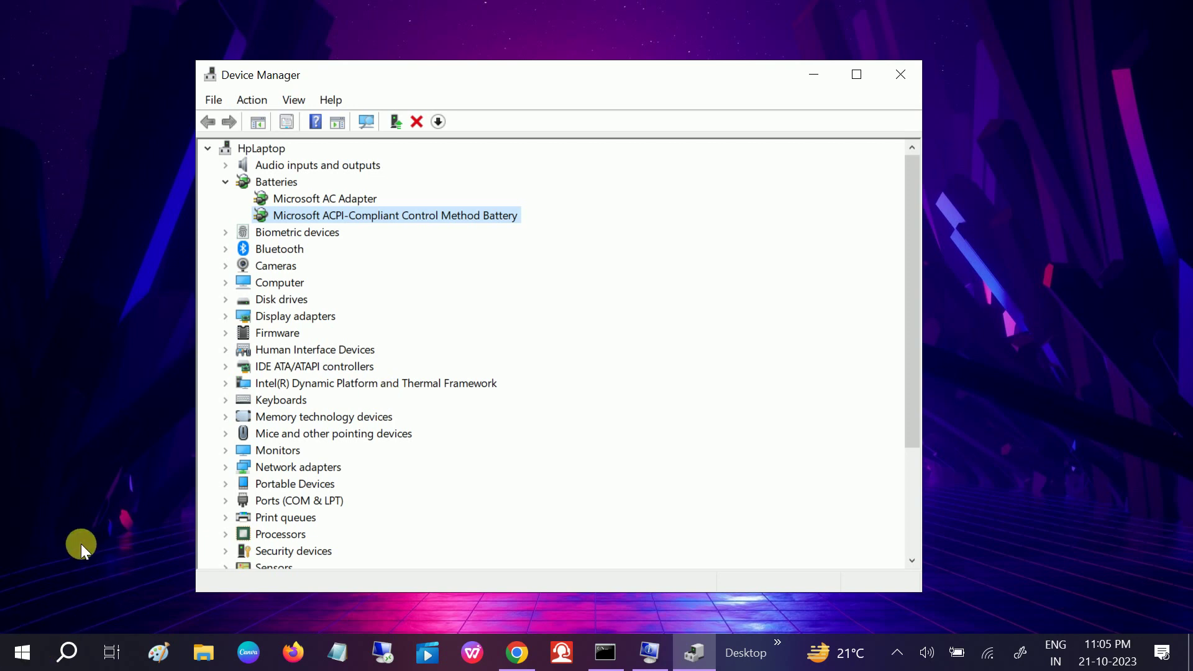
- Uninstall the Microsoft AC Adapter device and confirm the removal
left_click(298, 192)
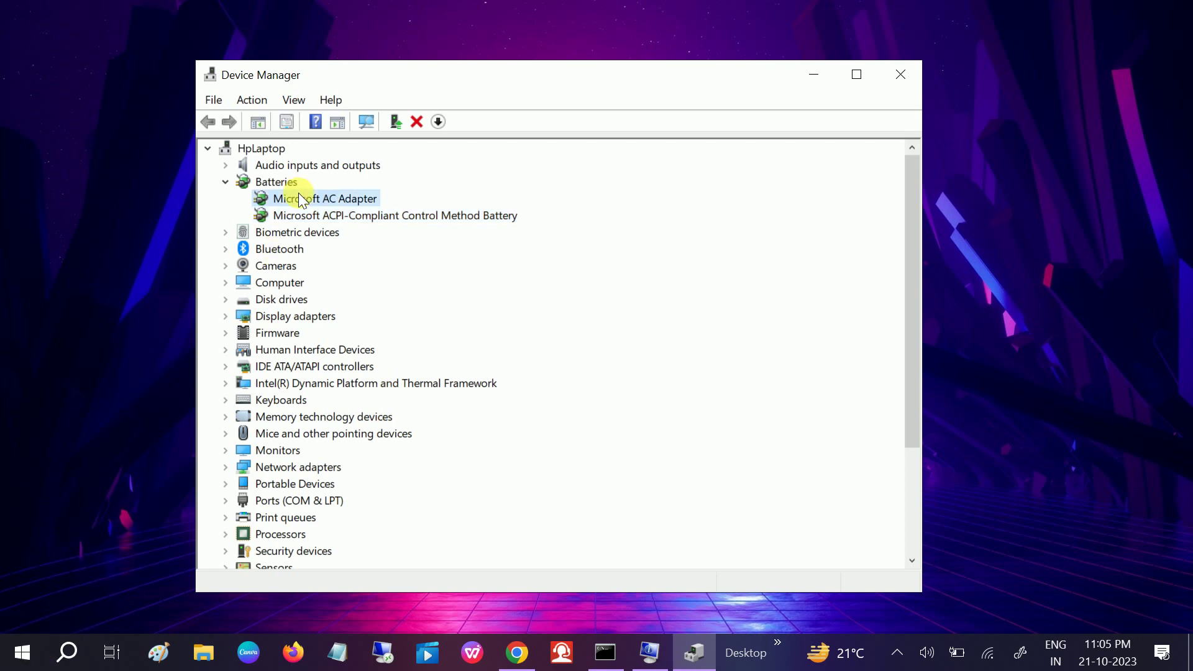
right_click(298, 192)
left_click(372, 254)
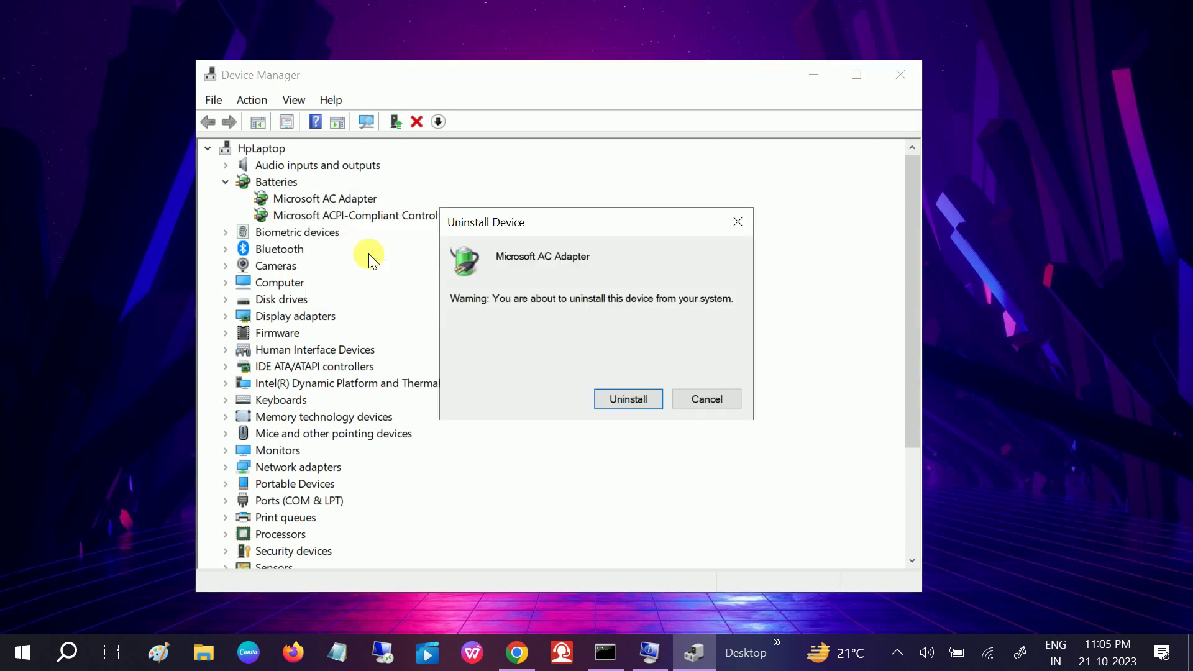
left_click(626, 401)
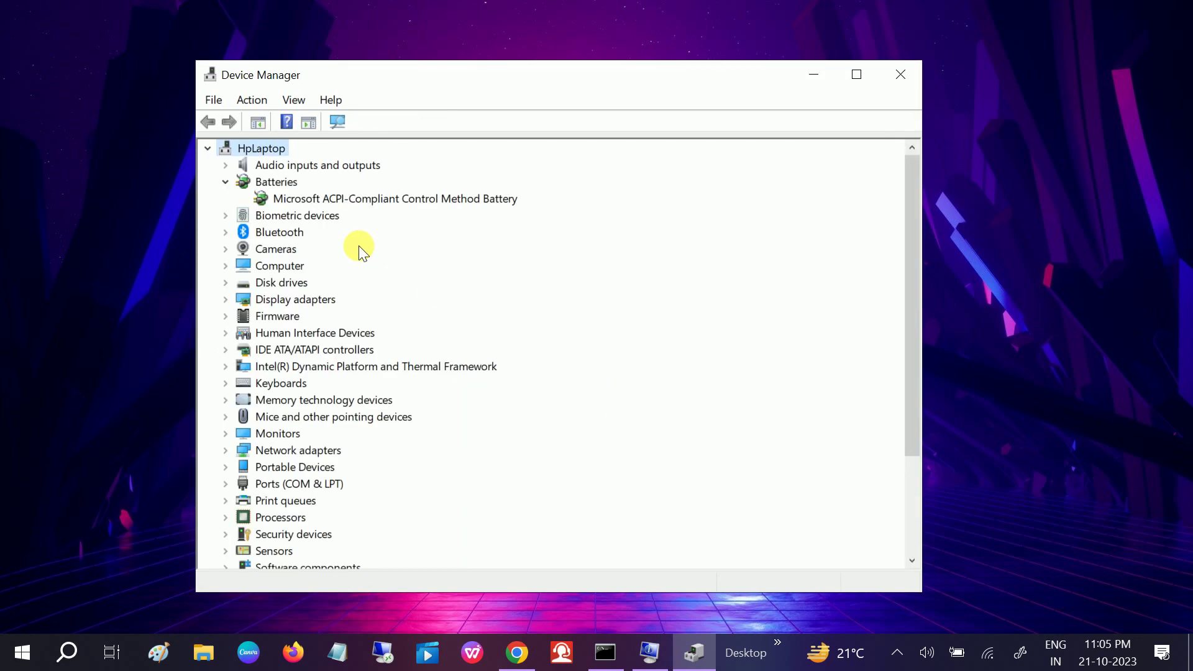
- Uninstall the ACPI-Compliant Control Method Battery device and confirm the removal
right_click(328, 200)
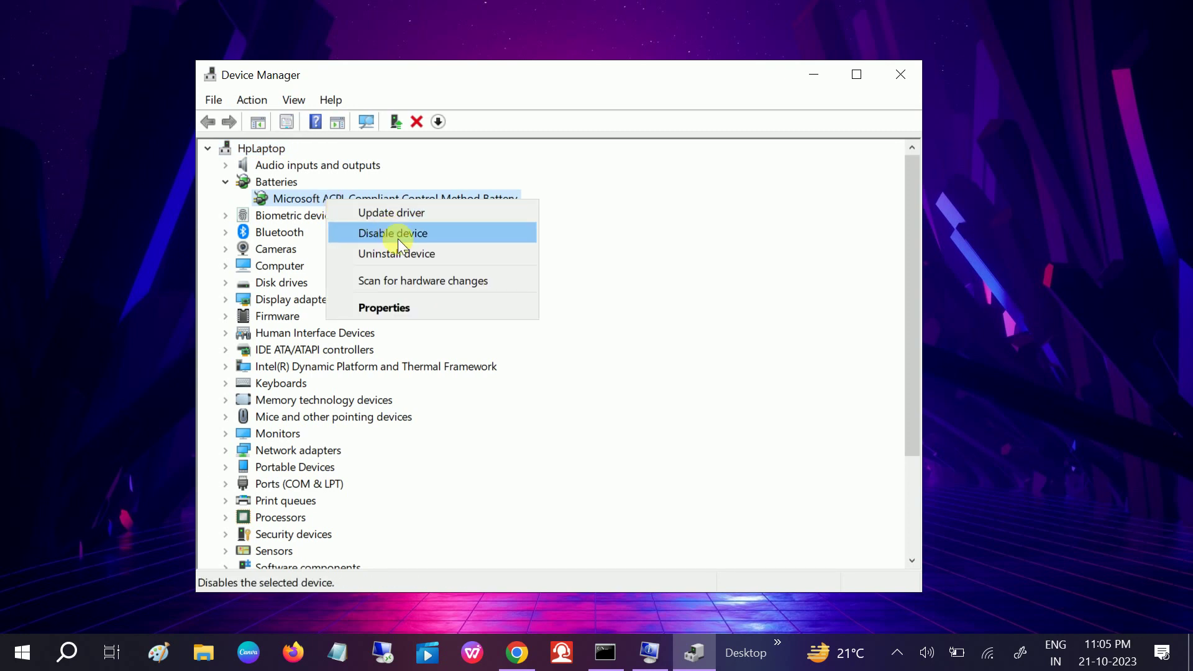
left_click(396, 254)
left_click(611, 405)
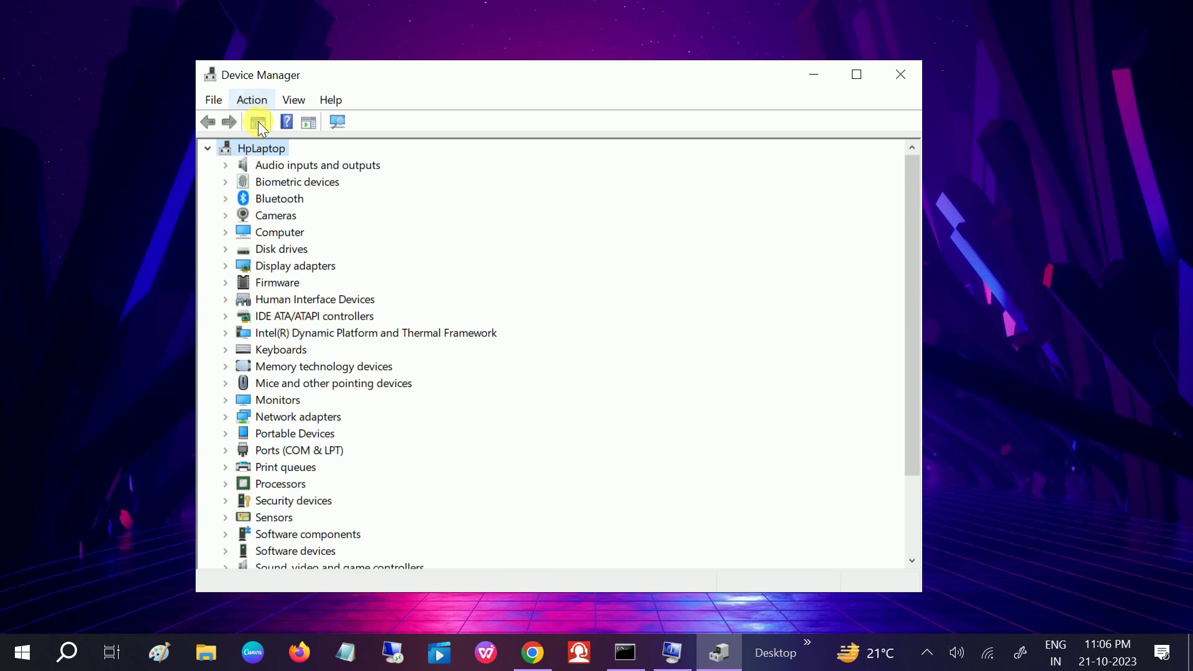
- Select HpLaptop and run Action > Scan for hardware changes to restore Batteries
left_click(247, 162)
left_click(246, 150)
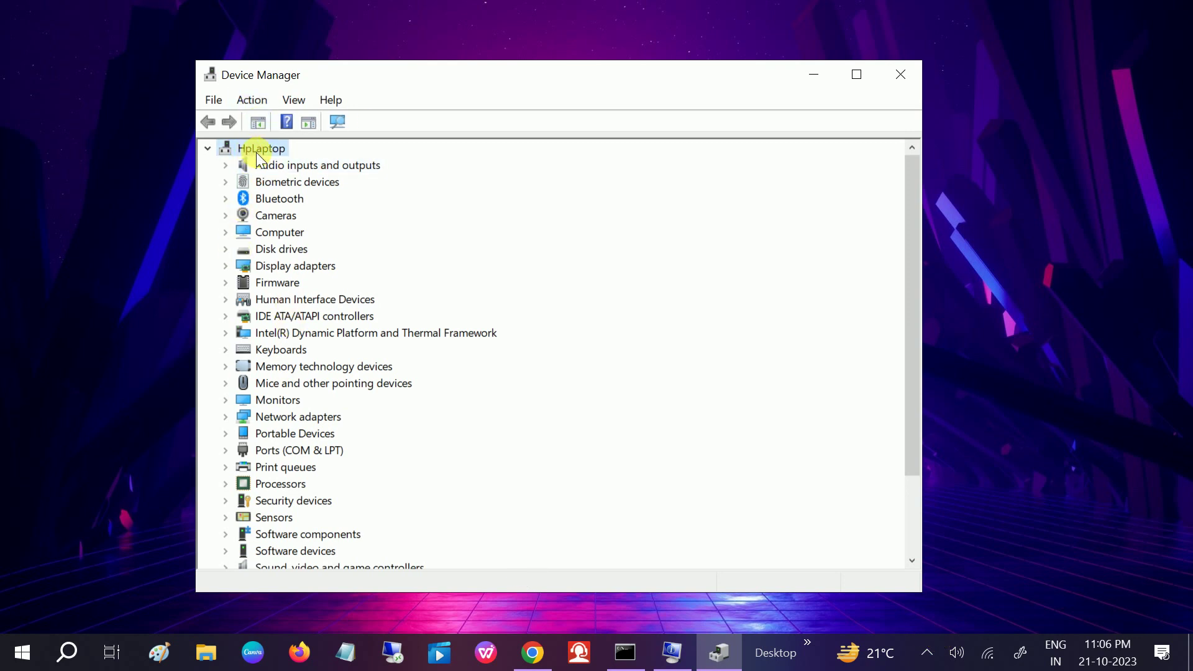
left_click(250, 103)
left_click(306, 129)
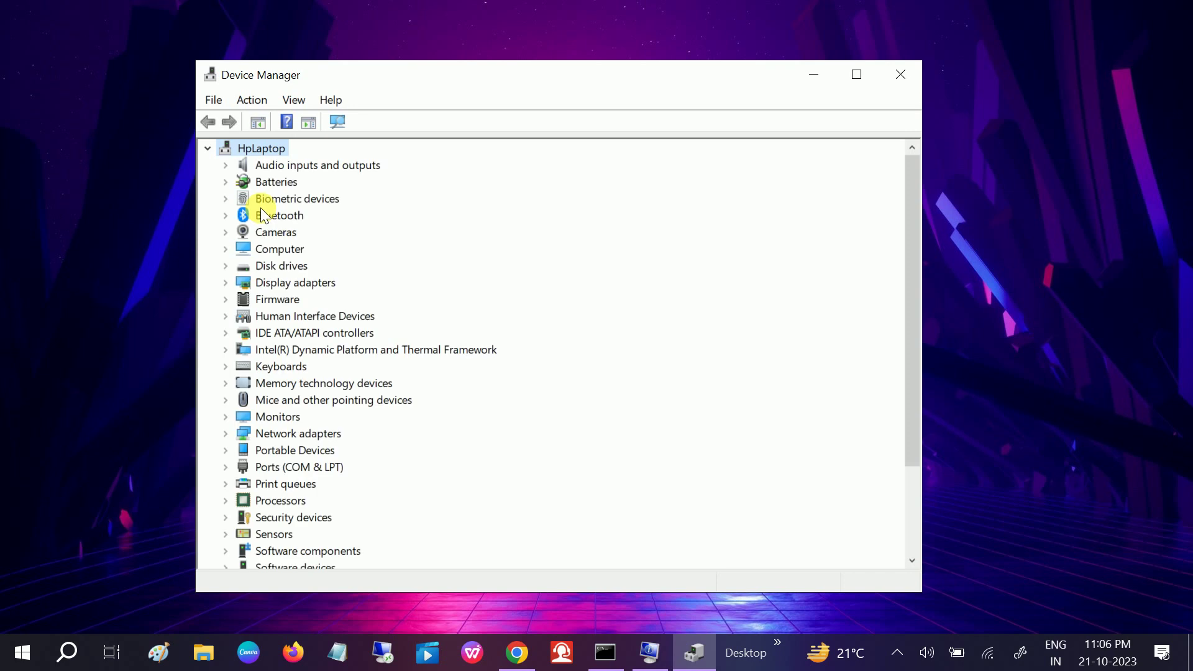
left_click(21, 650)
left_click(25, 621)
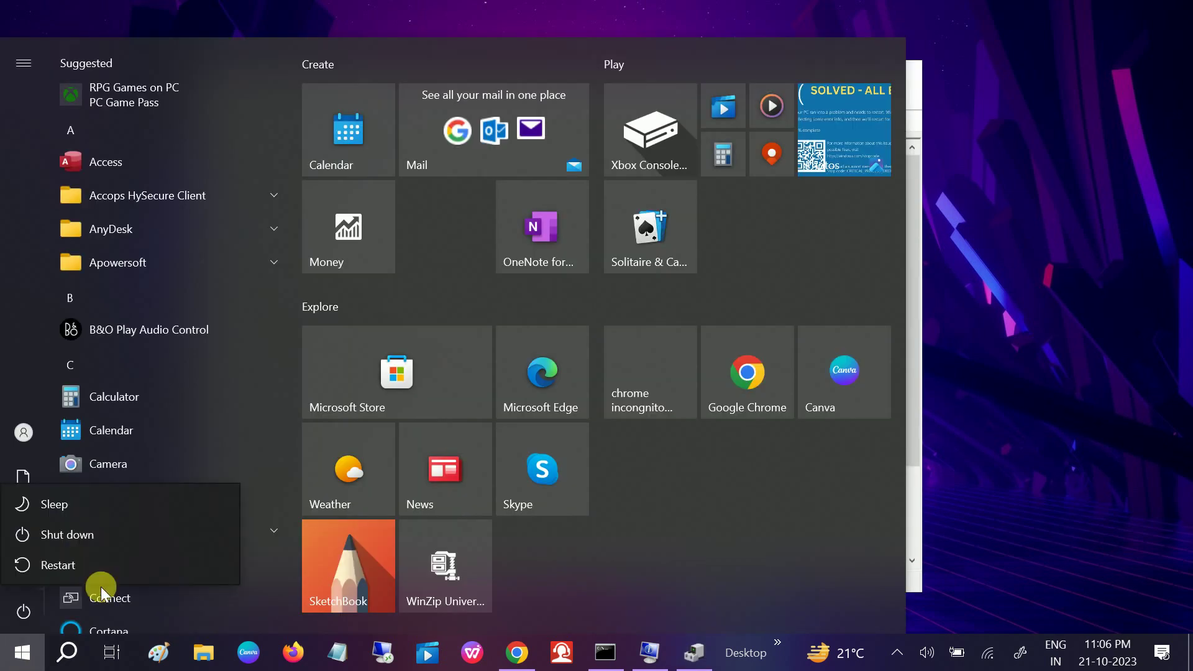
mouse_move(58, 564)
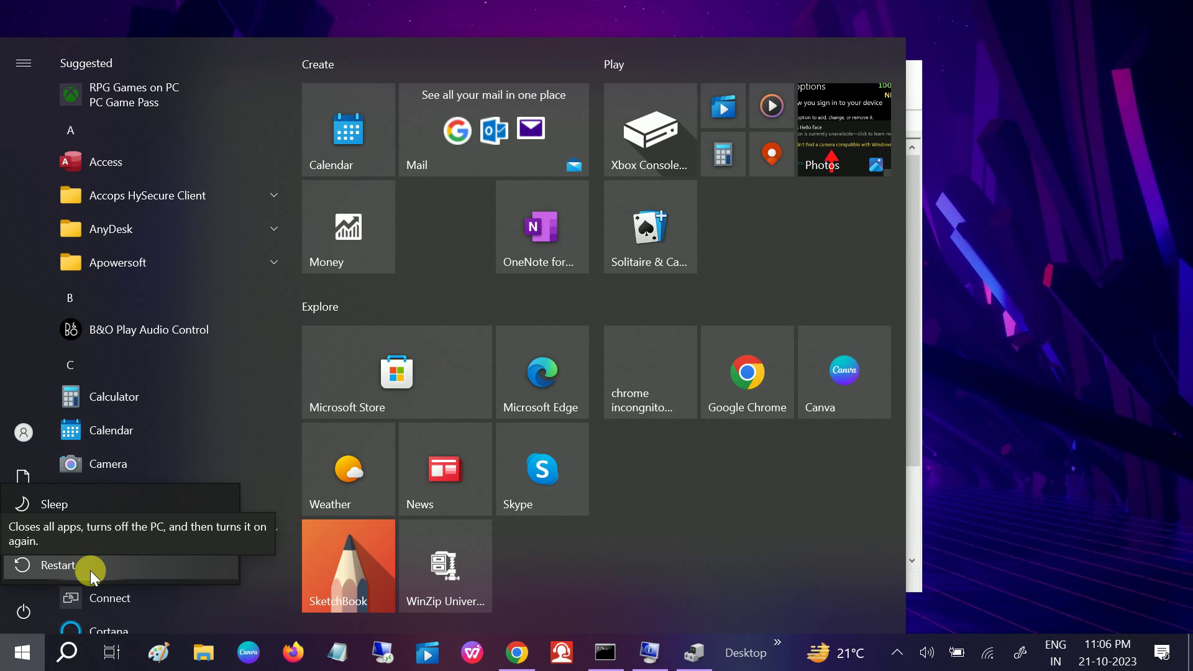
left_click(968, 212)
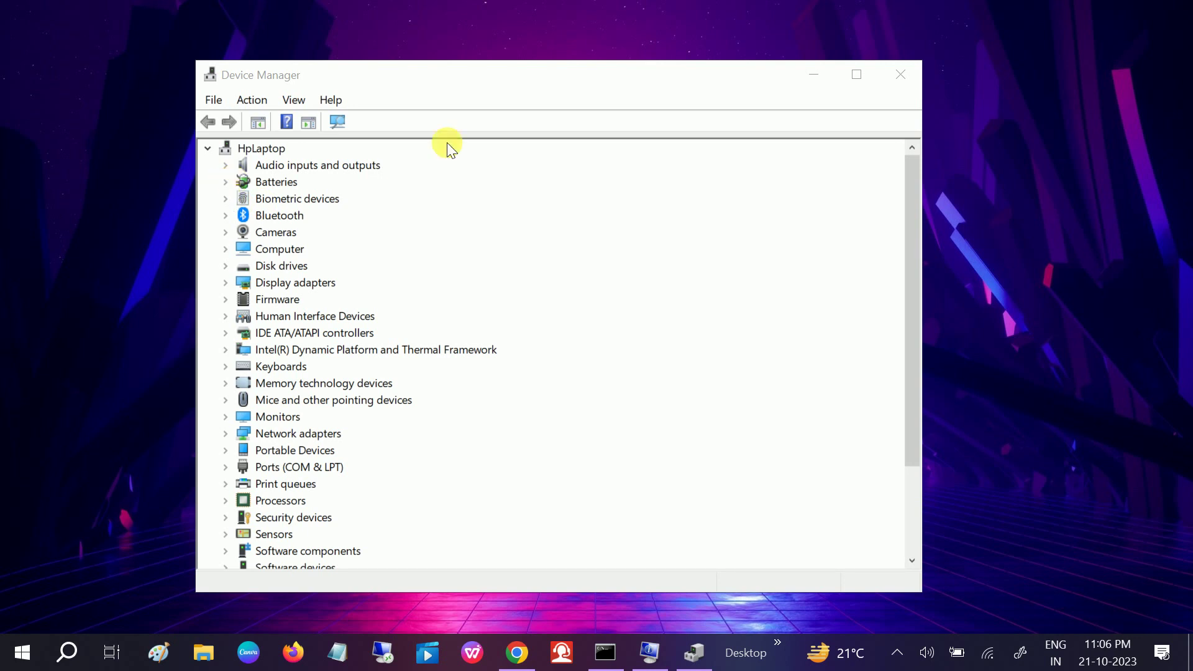
- Close the Device Manager window, leaving only the desktop
left_click(902, 80)
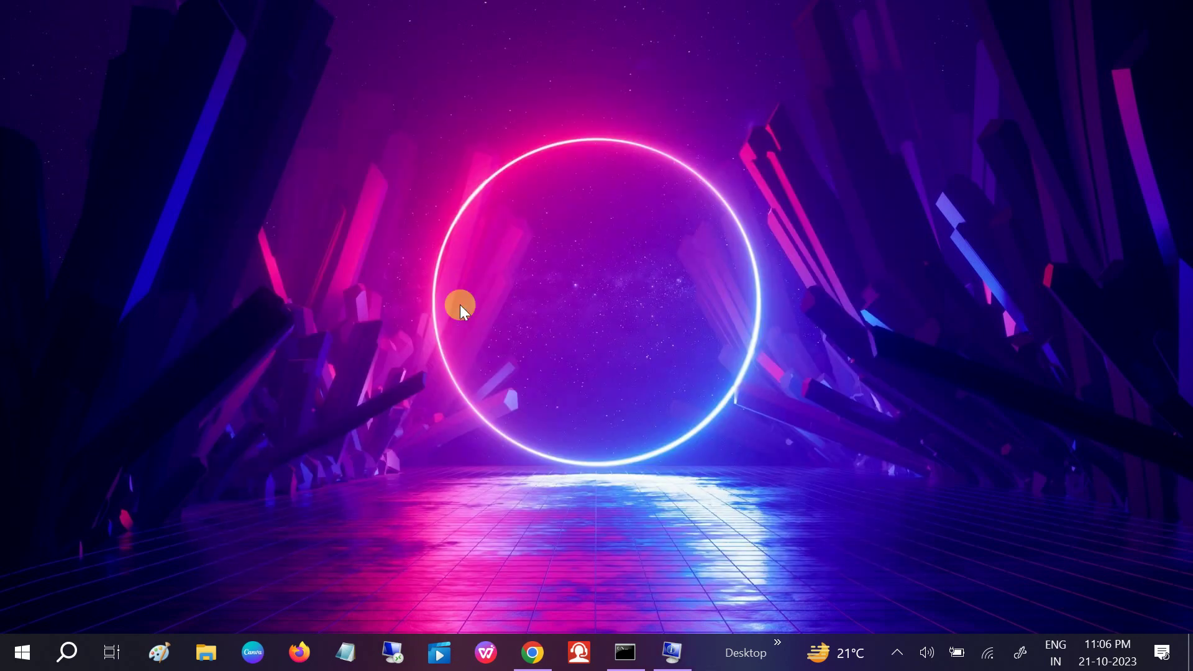